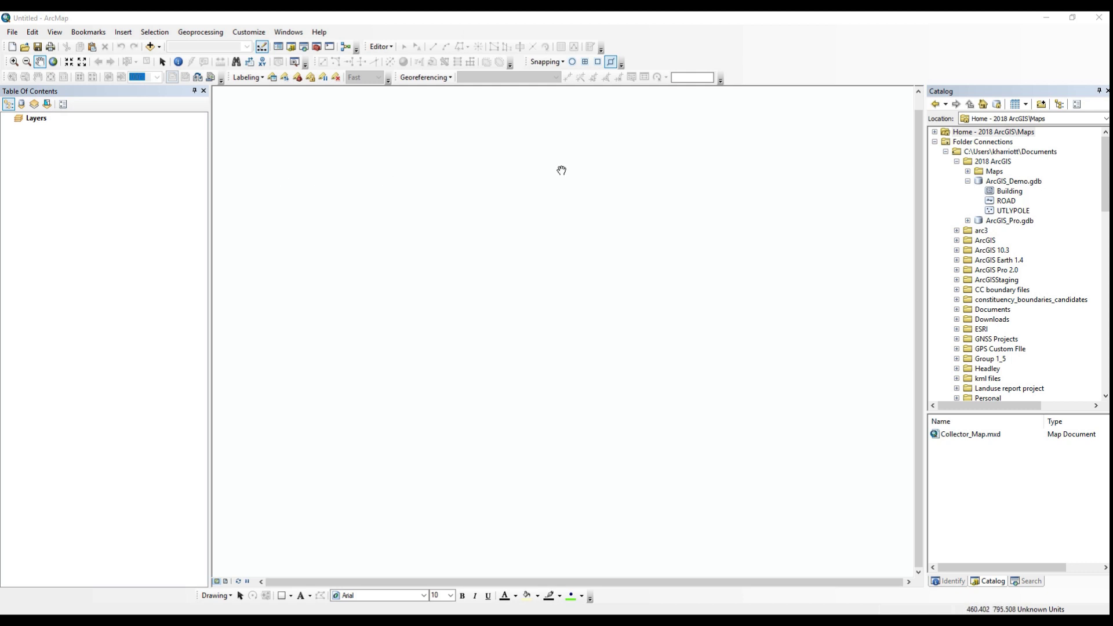
Open the ArcGIS_Demo.gdb properties and view the Status domain's coded values, Excellent through Poor
left_click(994, 184)
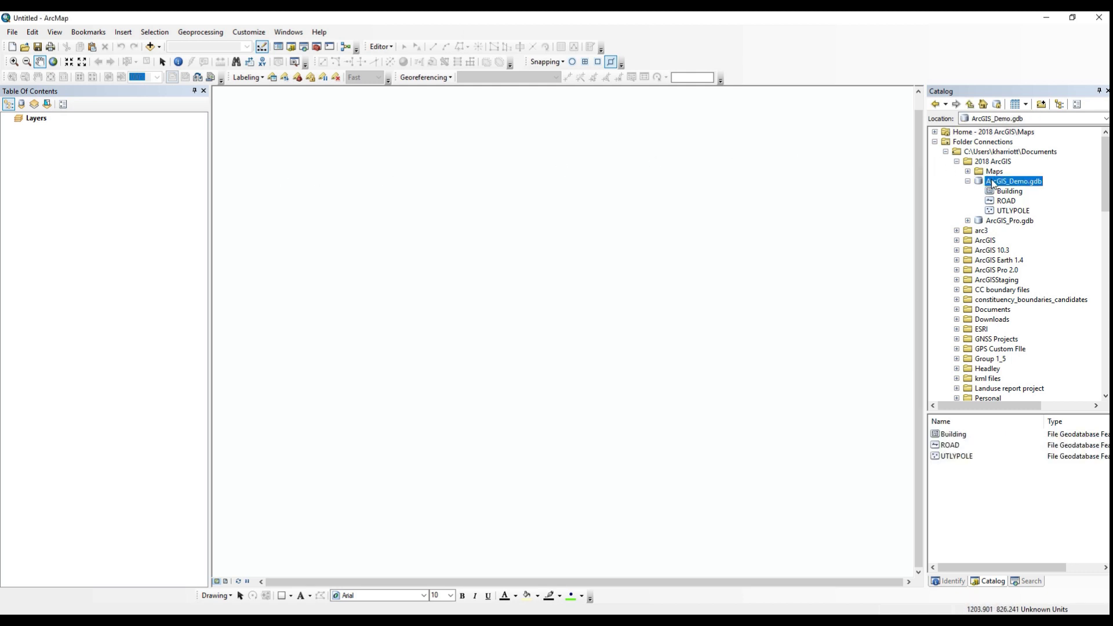
right_click(993, 183)
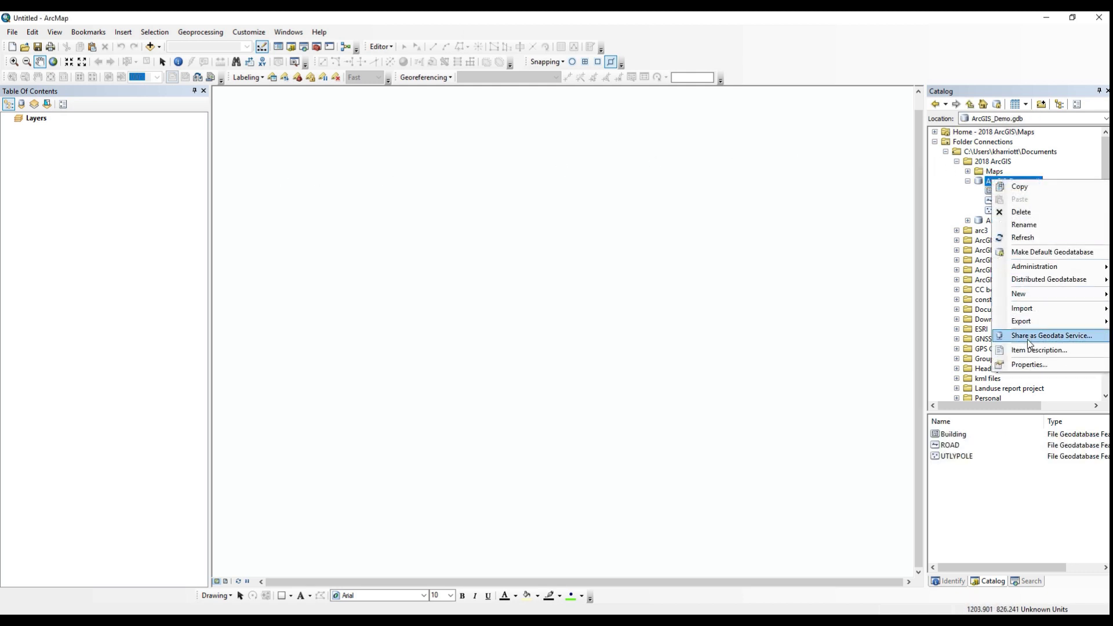
left_click(1031, 365)
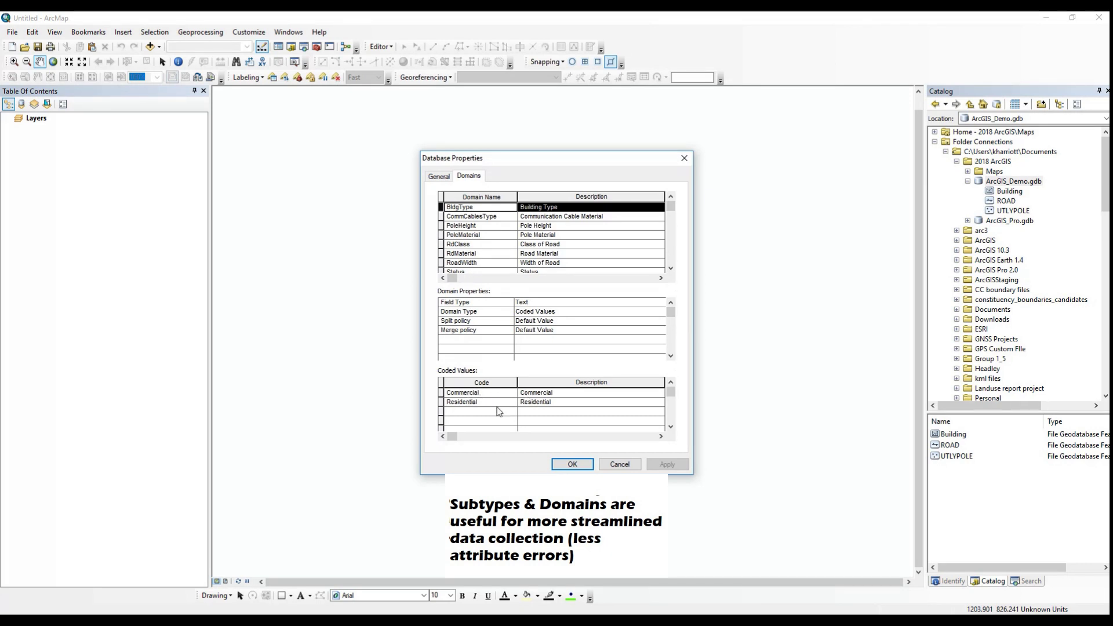
left_click(671, 268)
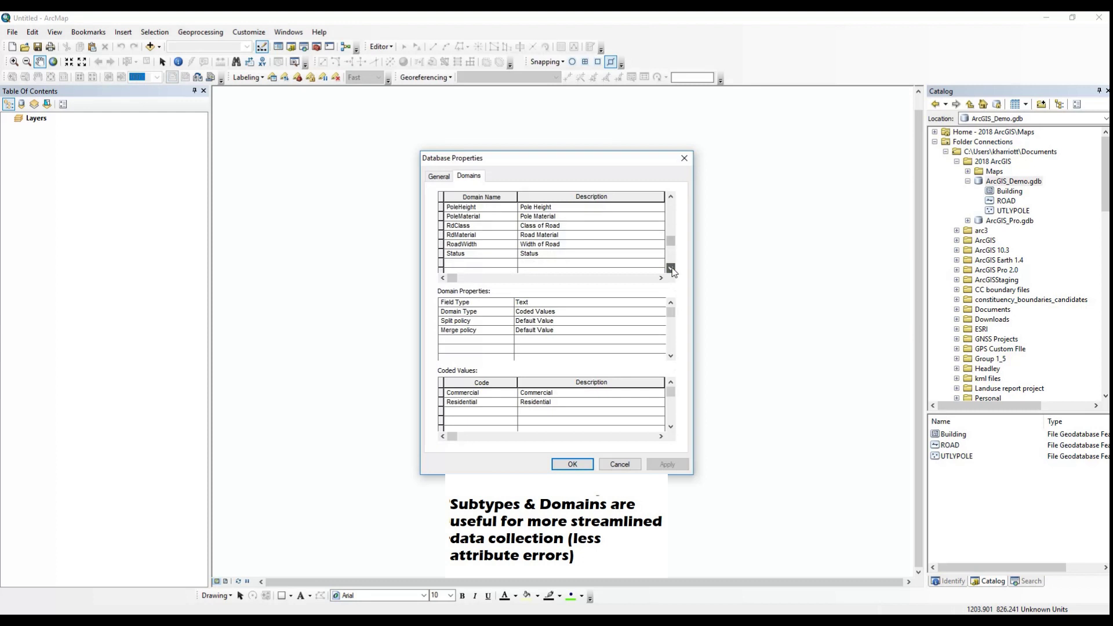
left_click(456, 257)
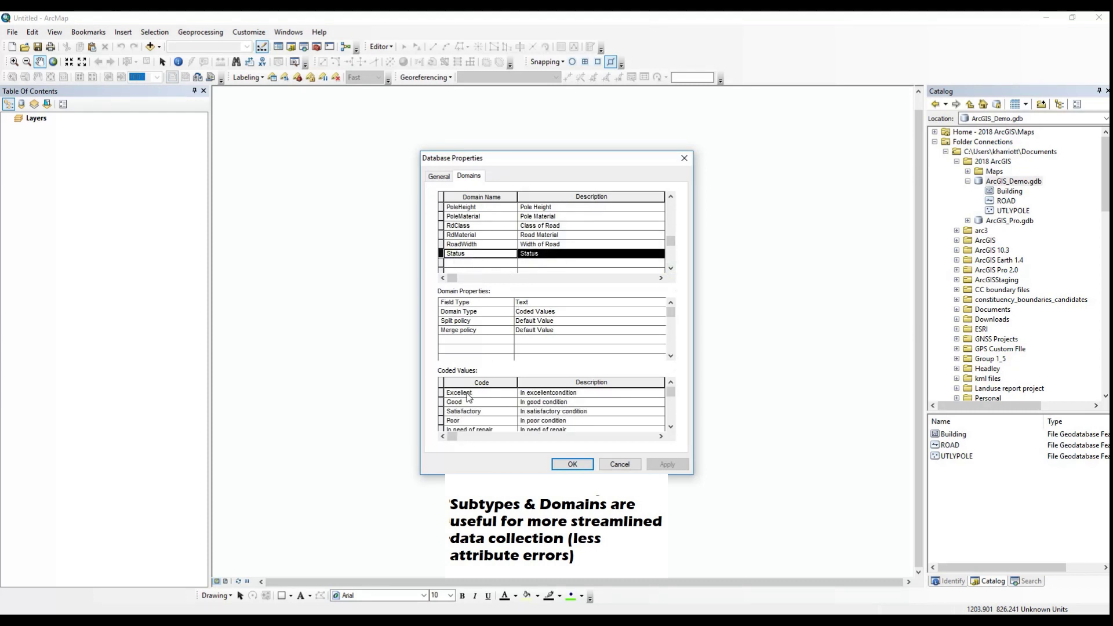
Set Allow NULL values to No for the UTLYPOLE feature class's Comm_Cable_mat field
left_click(562, 464)
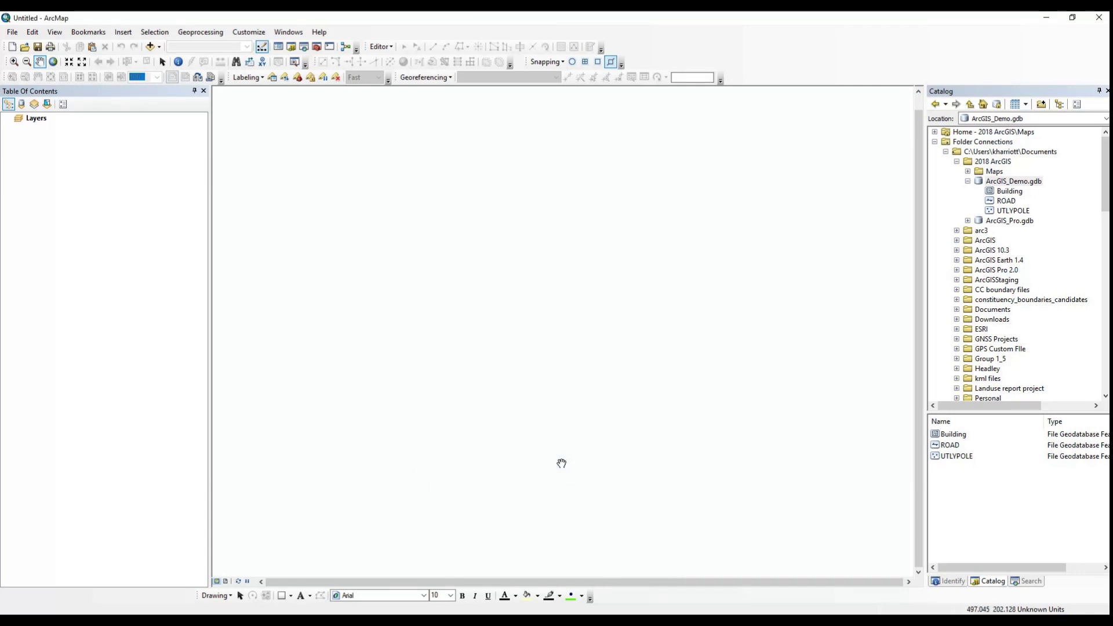
right_click(1009, 214)
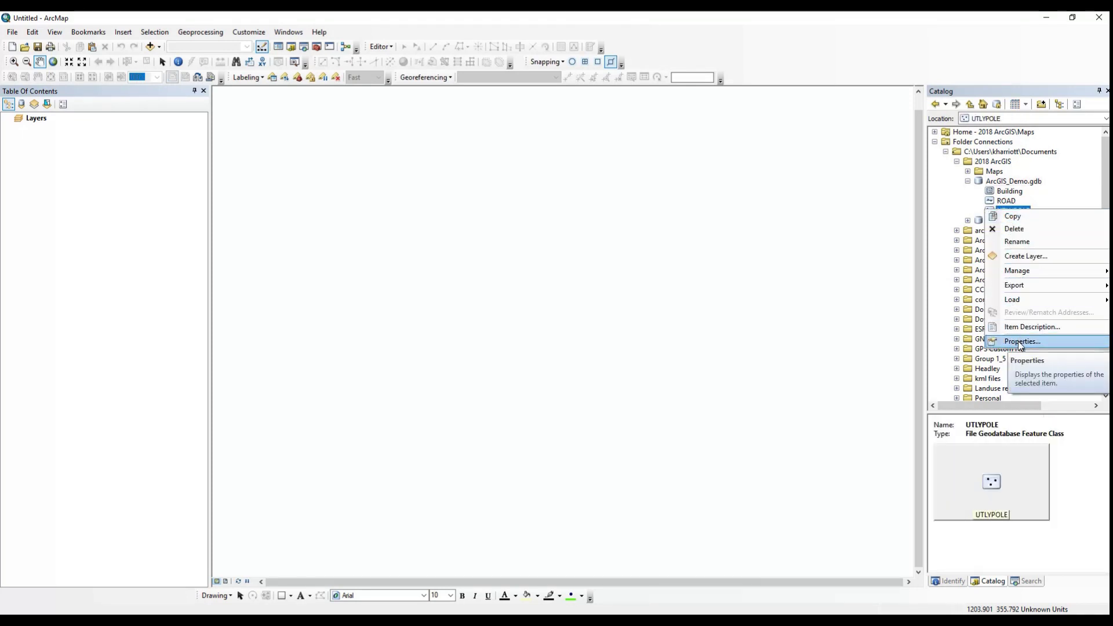
left_click(1021, 341)
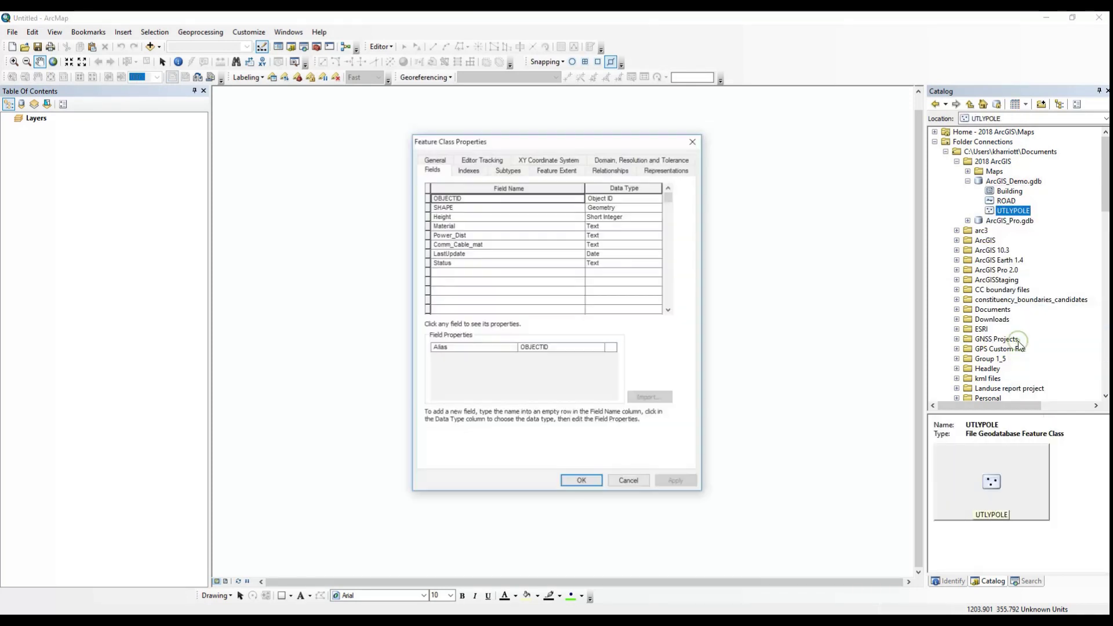
left_click(438, 217)
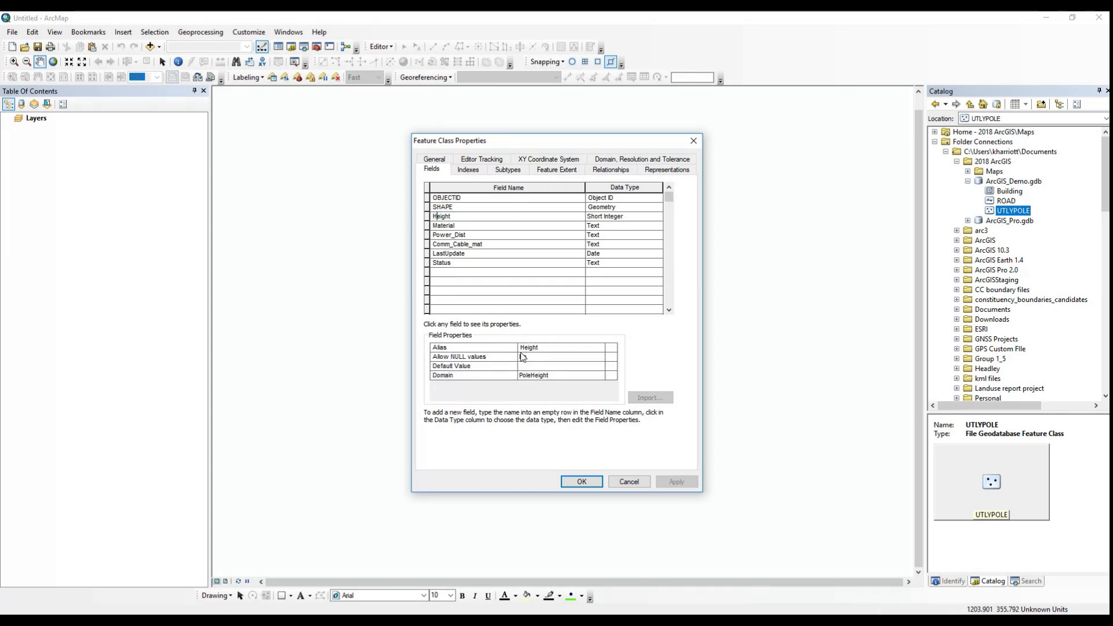
left_click(454, 244)
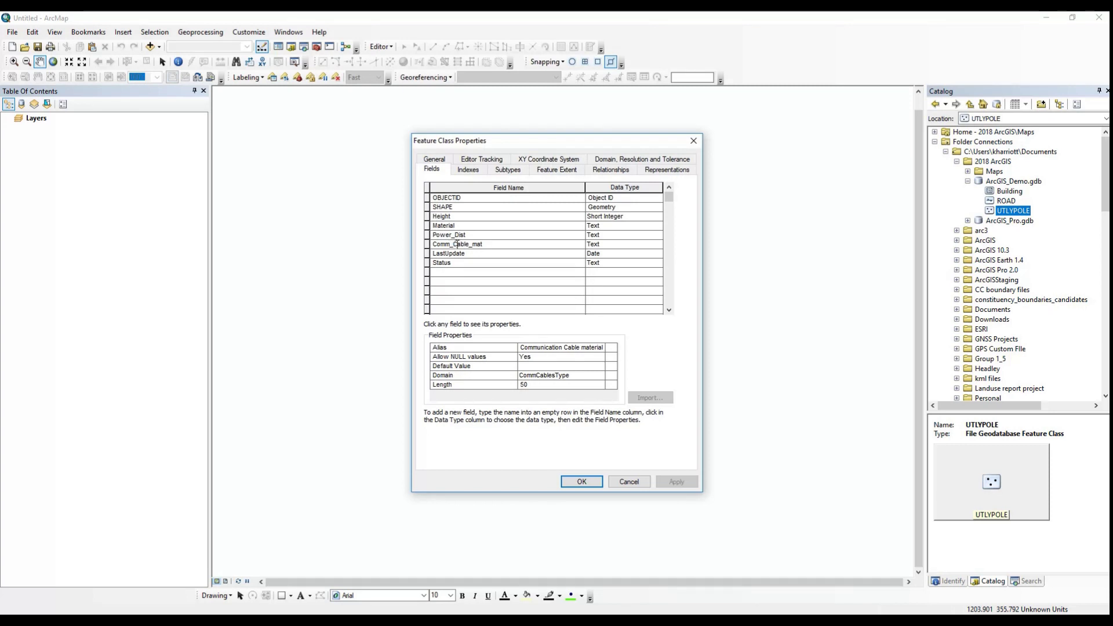
left_click(538, 357)
left_click(539, 367)
left_click(566, 479)
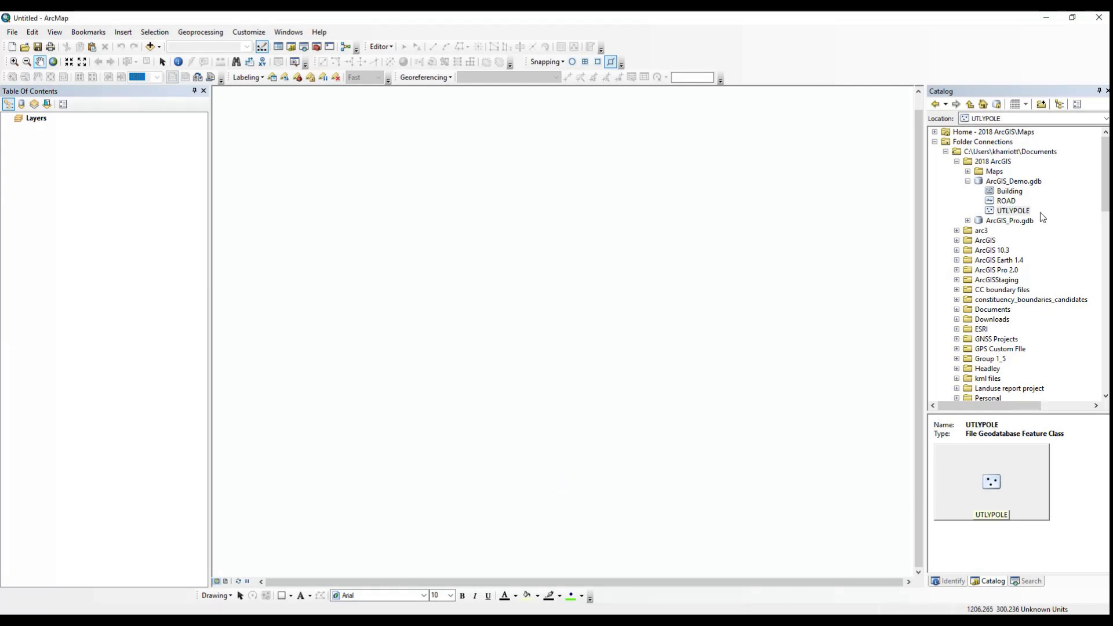
Drag the Building, ROAD and UTLYPOLE feature classes from ArcGIS_Demo.gdb into the Table of Contents
left_click(1002, 183)
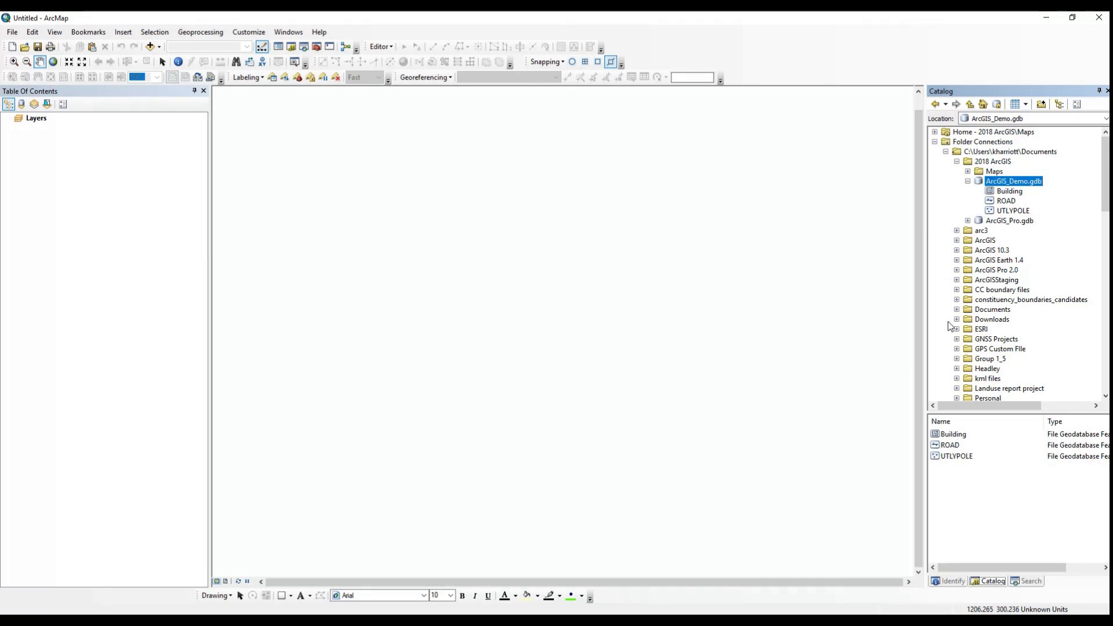
left_click(950, 434)
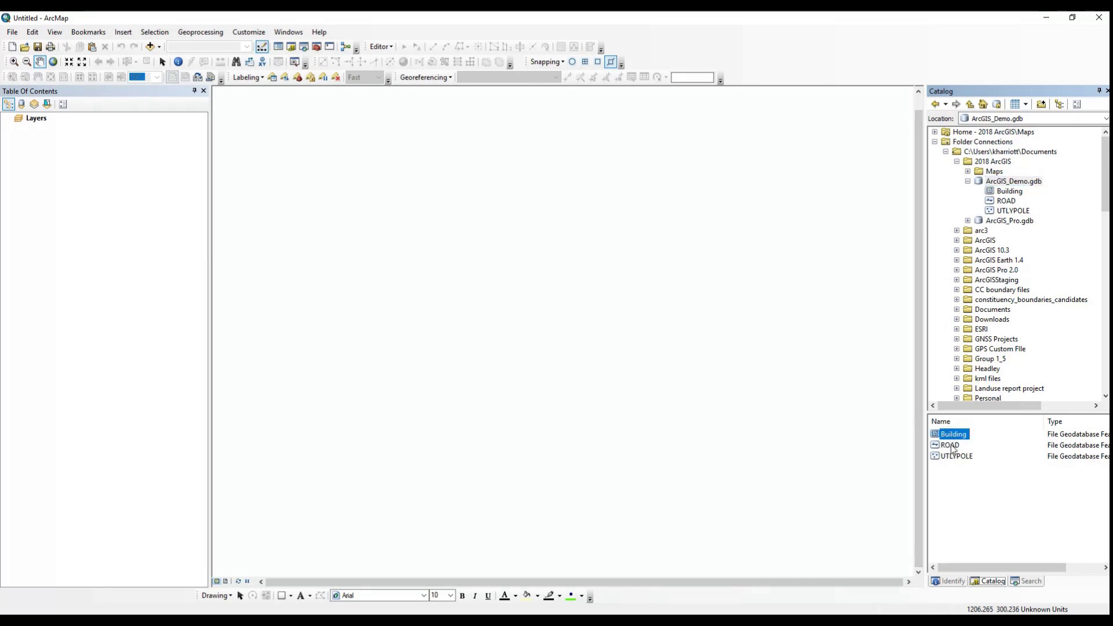
left_click(954, 456, "shift")
left_click_drag(954, 456, 19, 253)
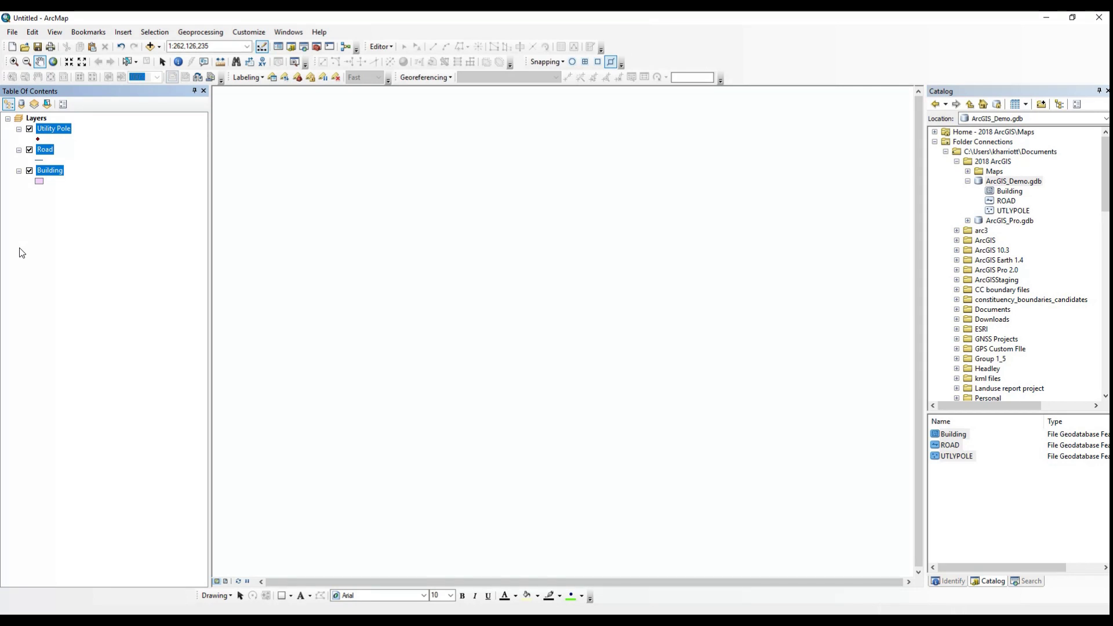
Symbolize the Utility Pole layer with a slightly smaller pale yellow Circle 3 marker
left_click(41, 140)
left_click(377, 436)
left_click(508, 286)
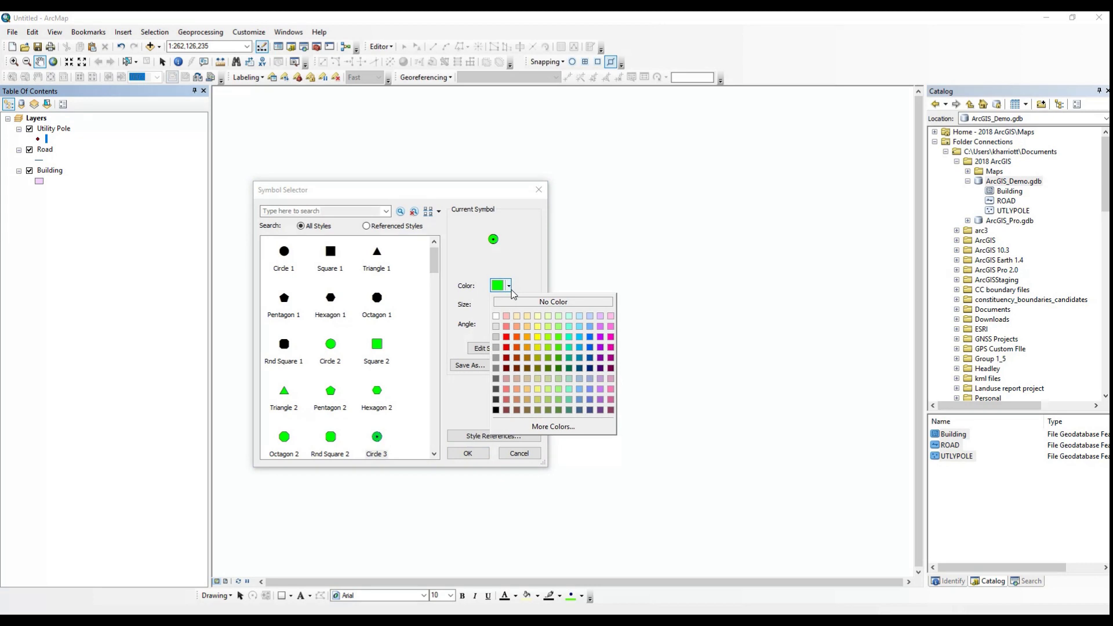
left_click(536, 316)
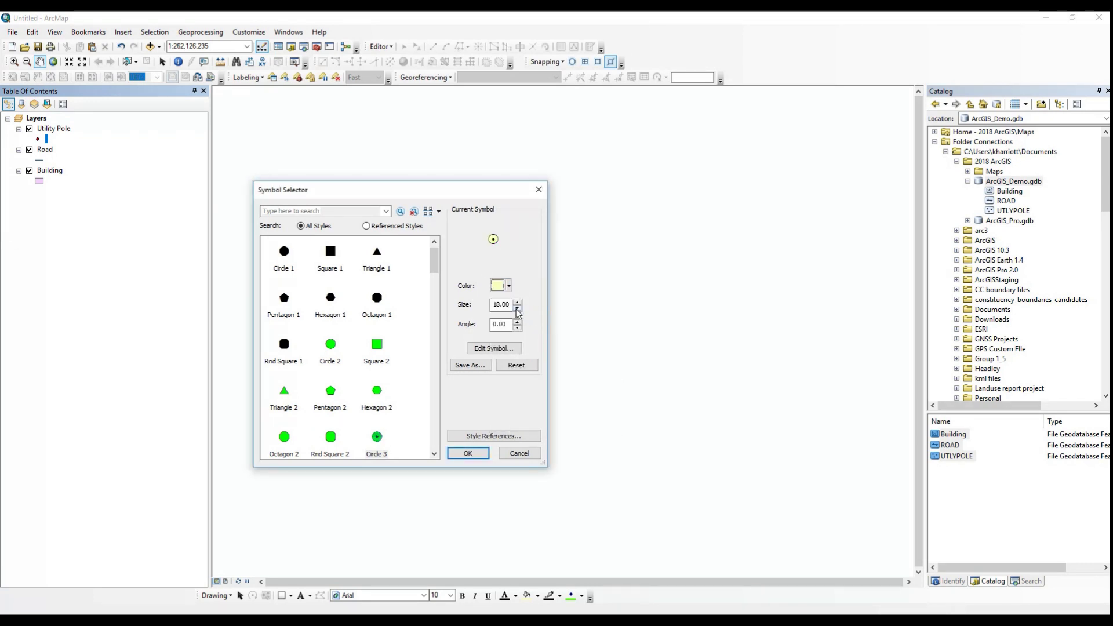
left_click(517, 309)
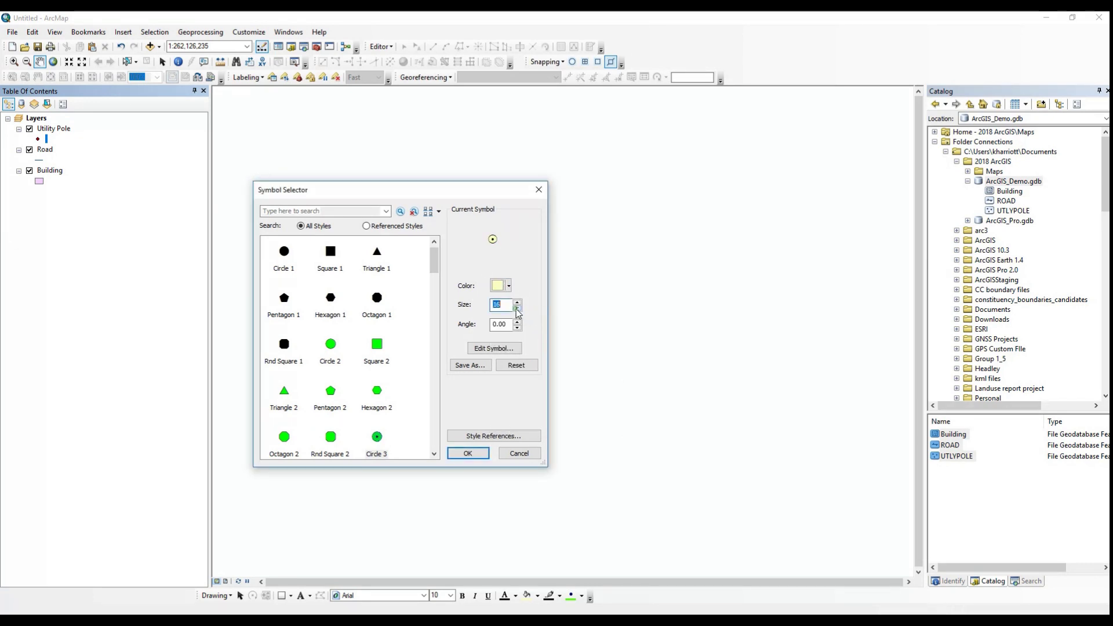
left_click(472, 455)
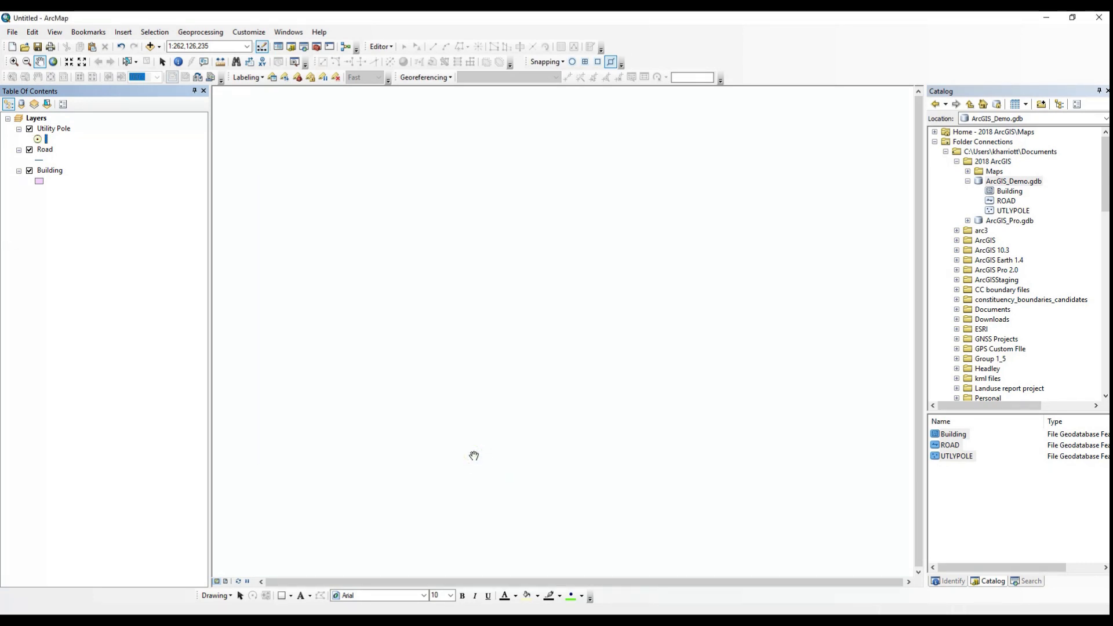
Give the Building layer a grey fill with no outline colour
left_click(39, 181)
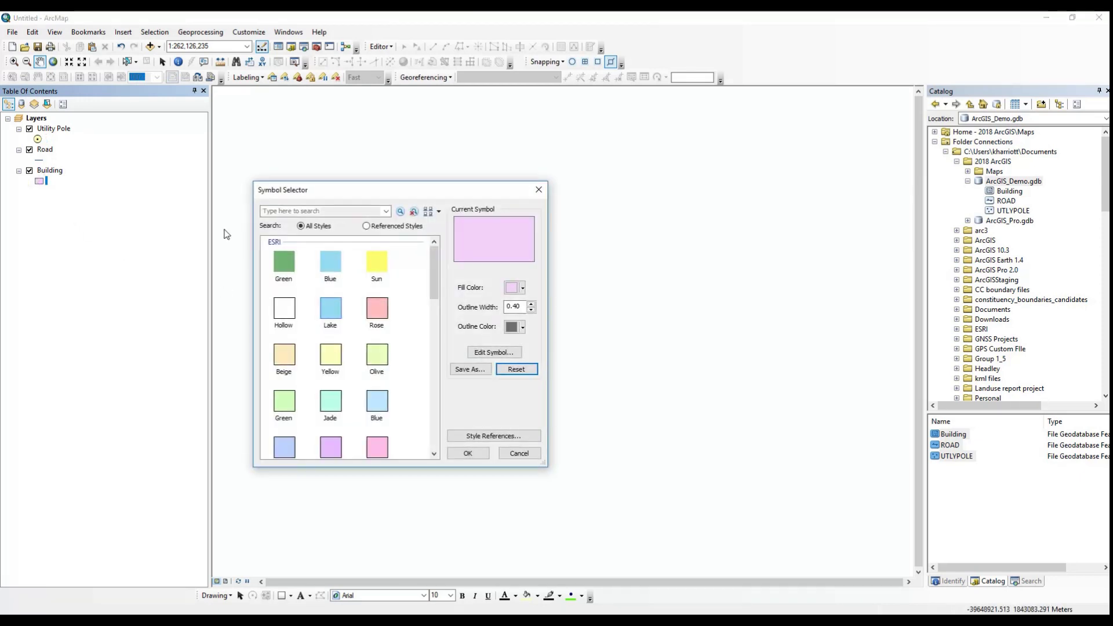
left_click(522, 288)
left_click(510, 349)
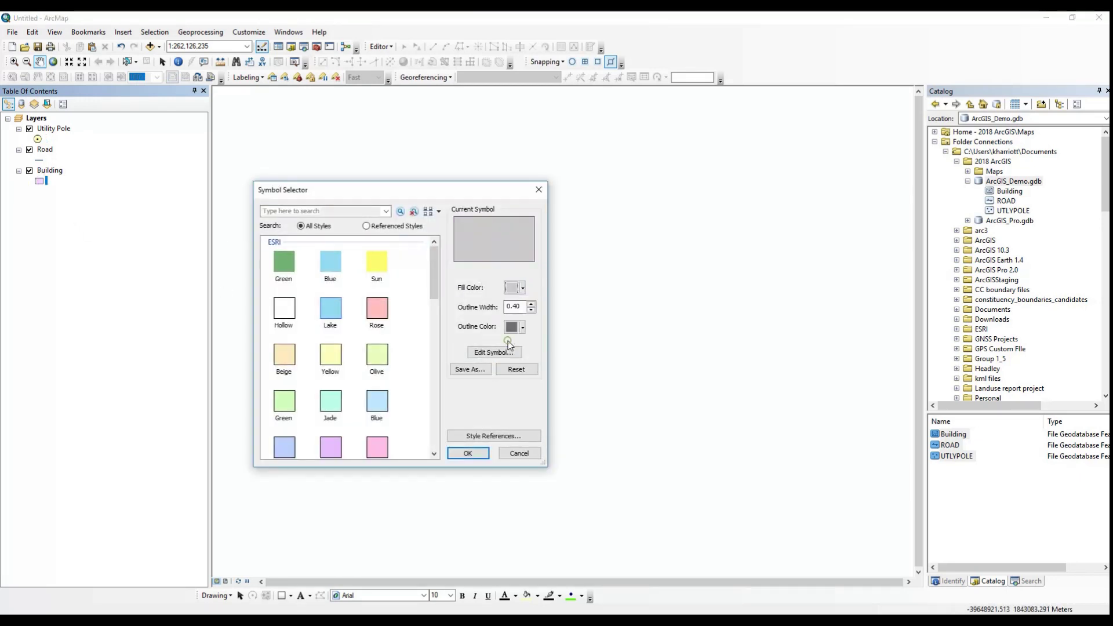
left_click(523, 328)
left_click(518, 342)
left_click(469, 454)
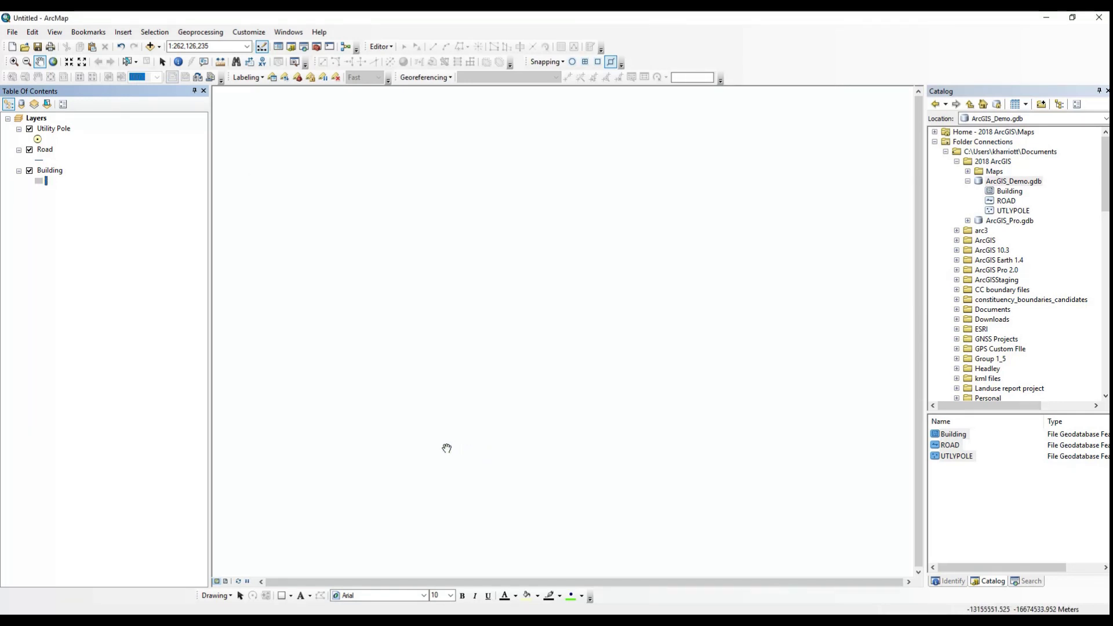
Start saving the untitled map document, entering 'Collector Map' as the file name
left_click(13, 32)
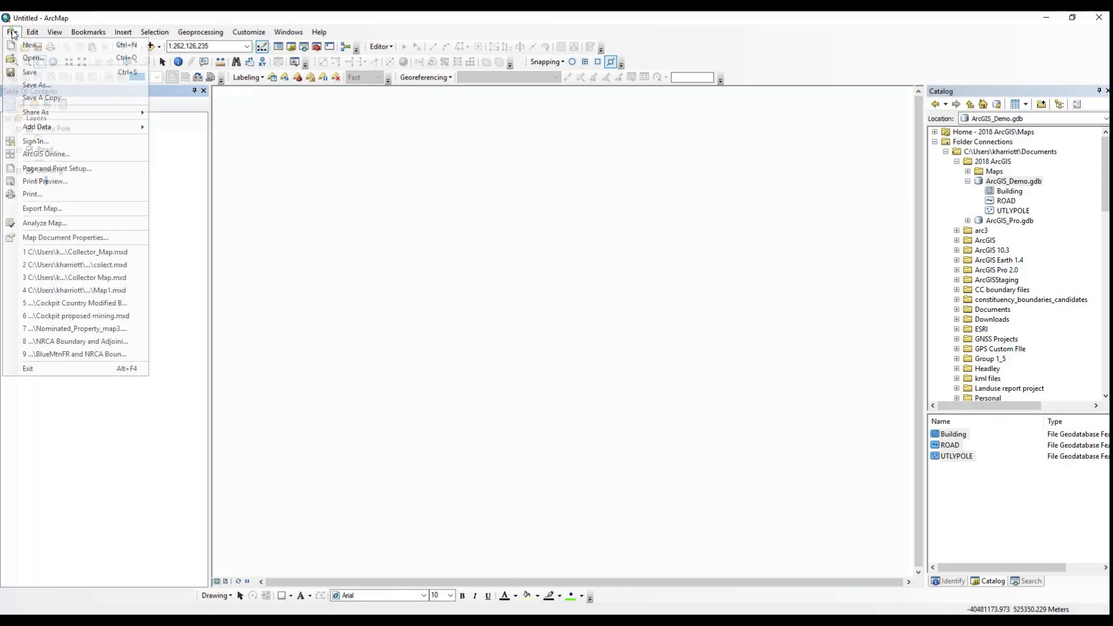
left_click(23, 72)
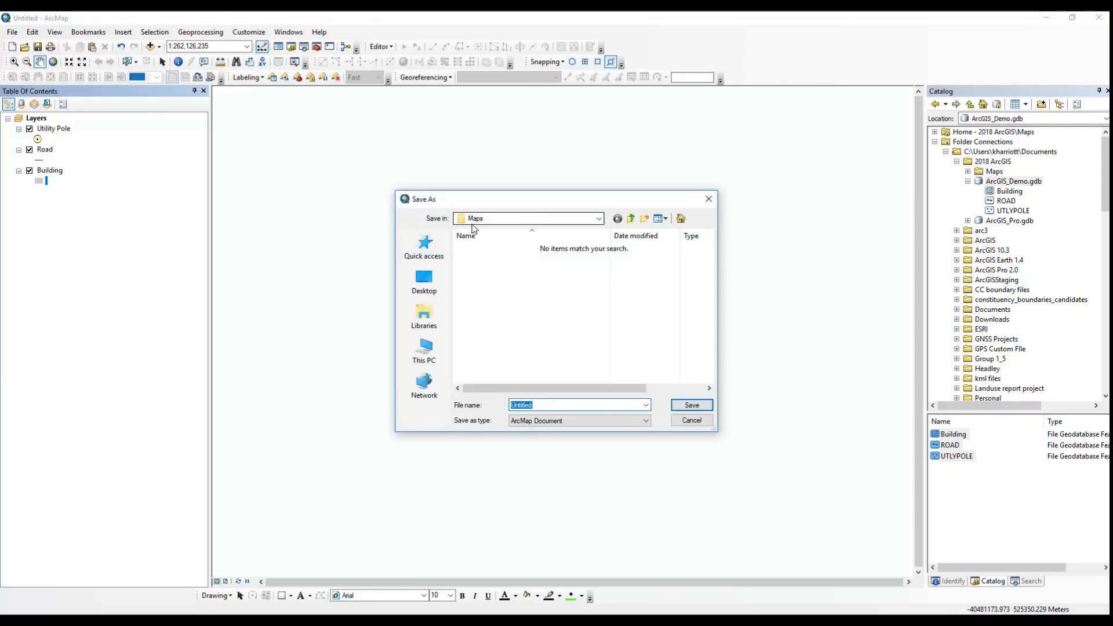
type("Collector Map")
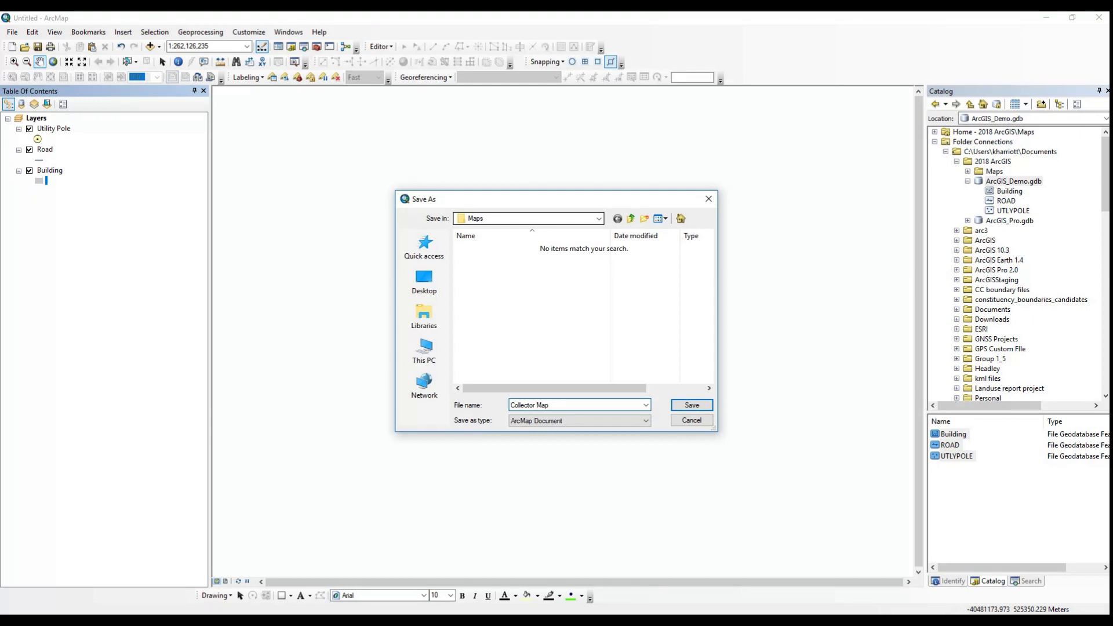
Save the document as Collector Map.mxd and sign in to ArcGIS Online
left_click(695, 405)
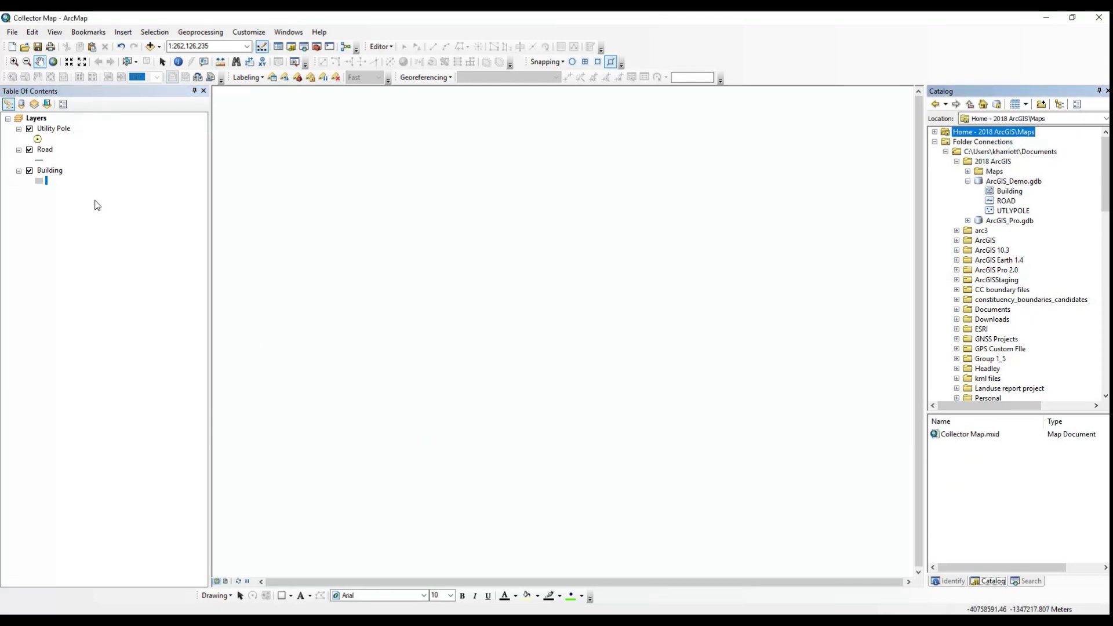
left_click(12, 32)
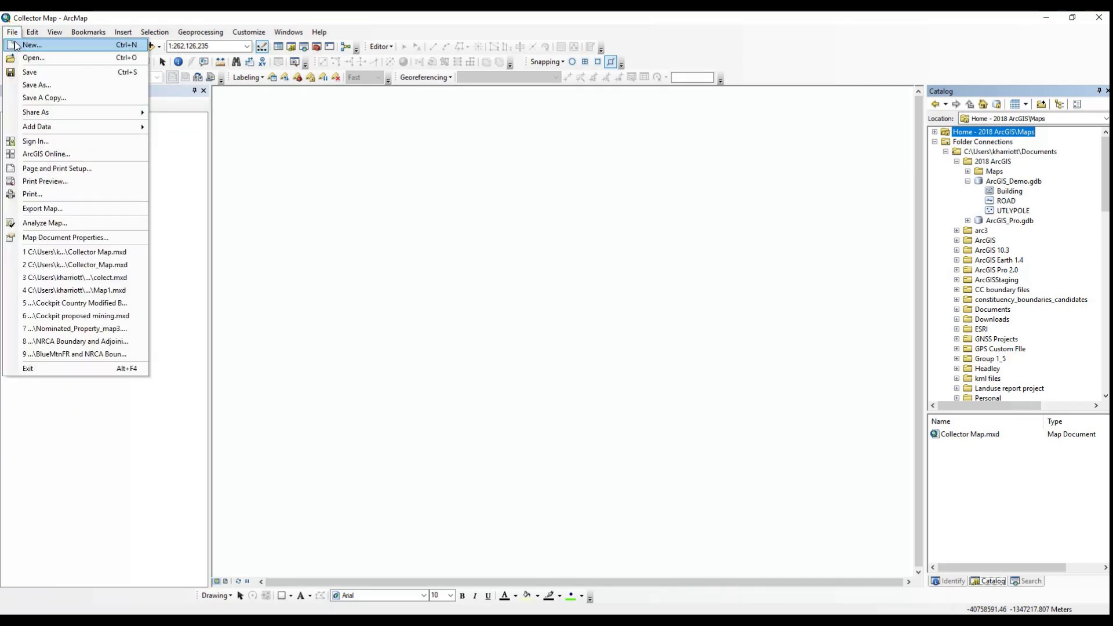
left_click(33, 142)
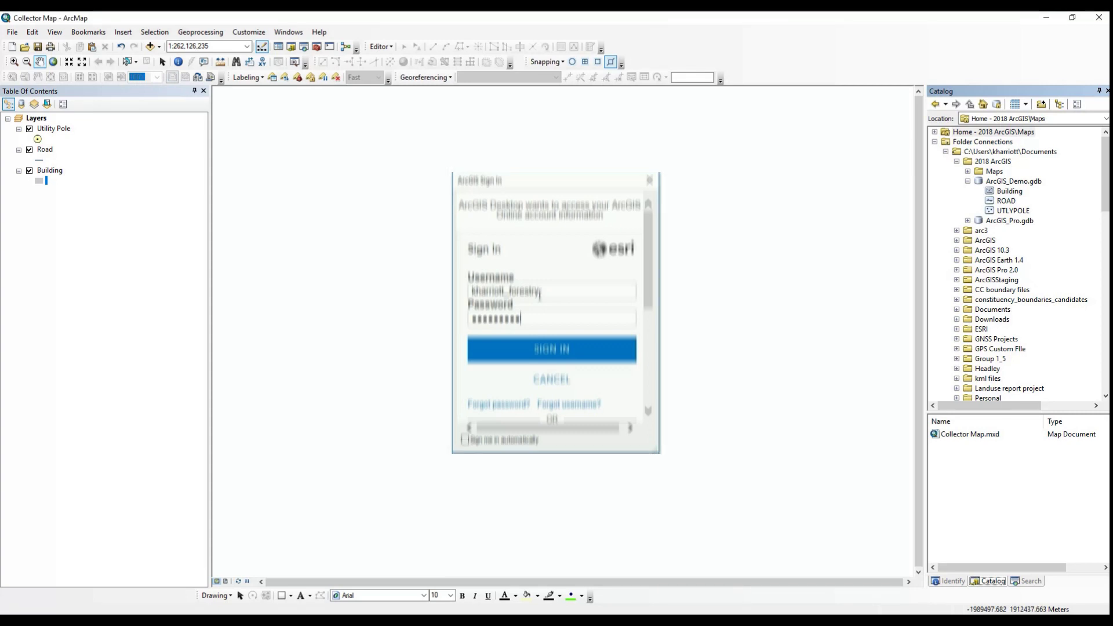
key("Return")
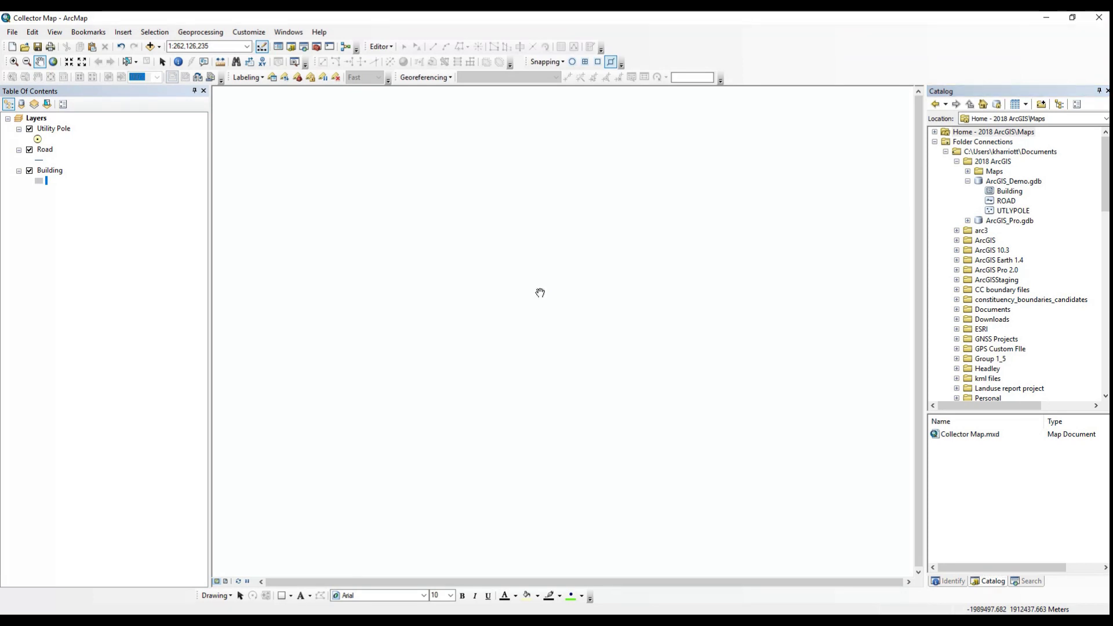
Share the map as a service, choosing to publish a new service
left_click(13, 34)
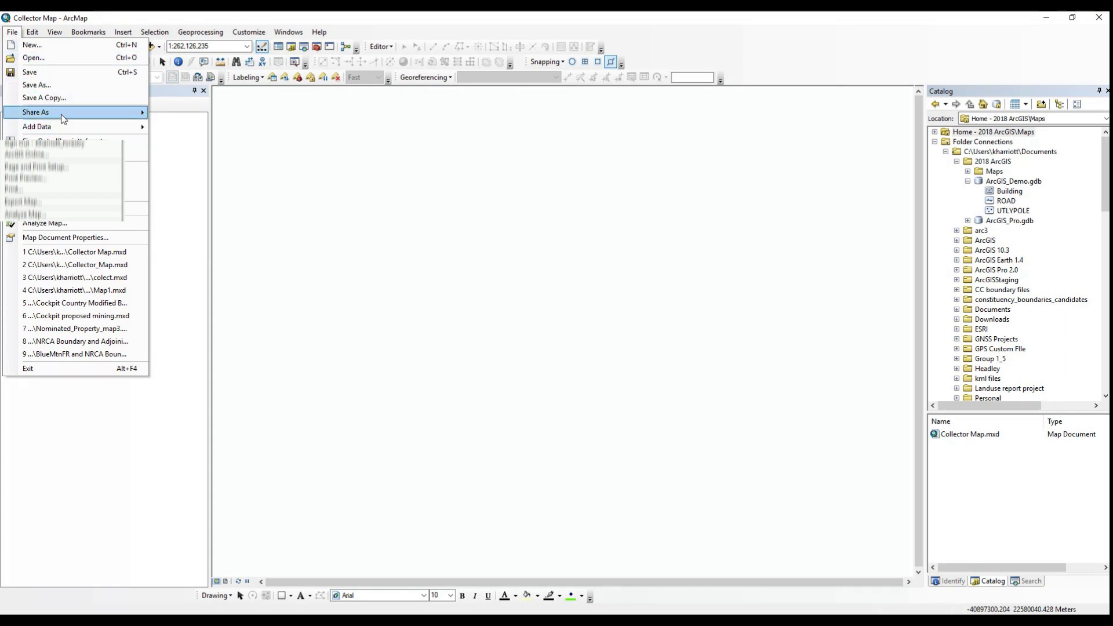
mouse_move(128, 112)
left_click(178, 126)
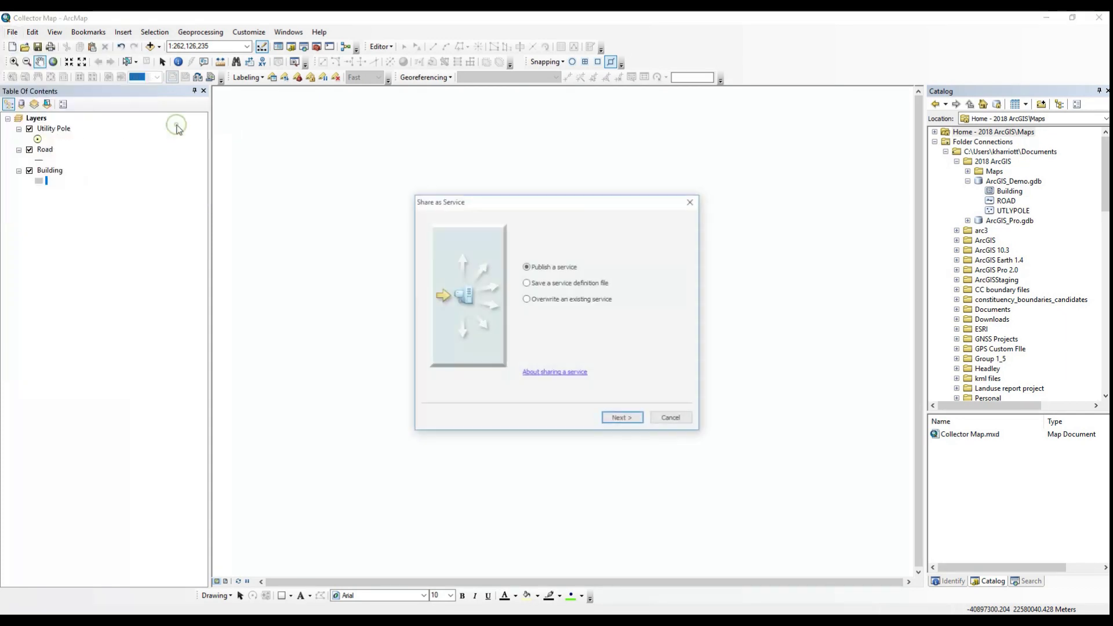
left_click(616, 417)
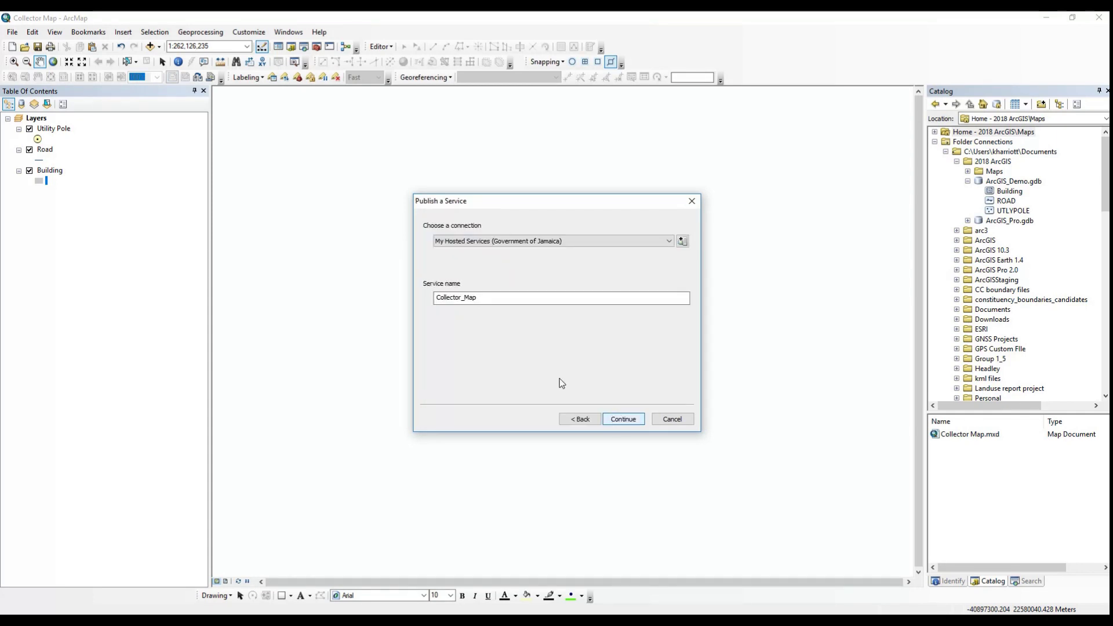
Rename the service to Collector_Map2018 and continue to the Service Editor
left_click(480, 299)
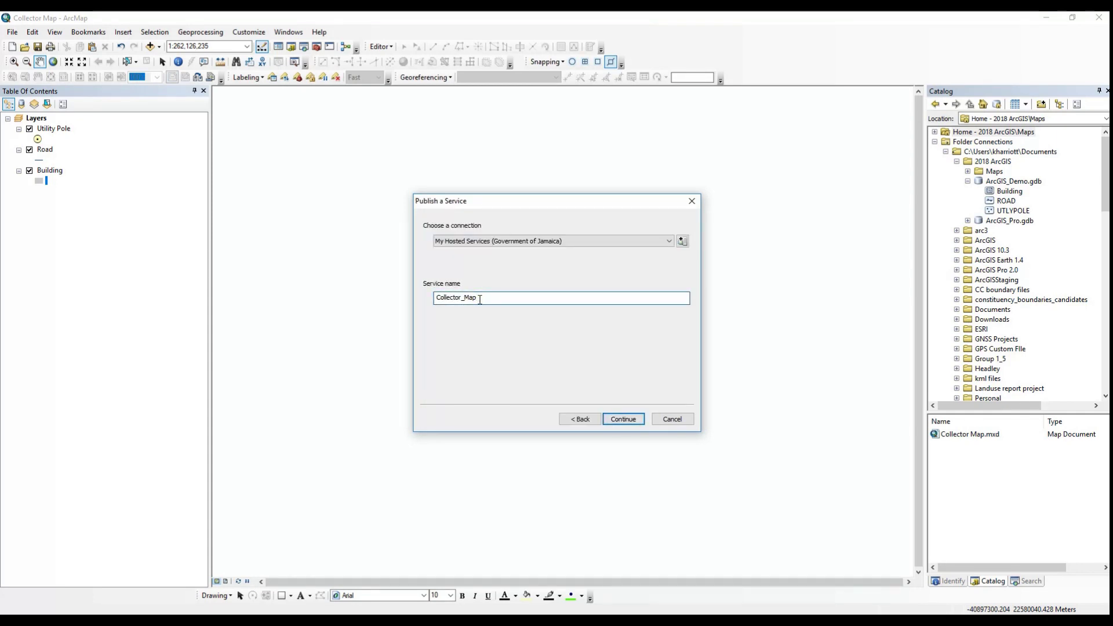
type("218")
left_click(480, 298)
type("018")
left_click(621, 419)
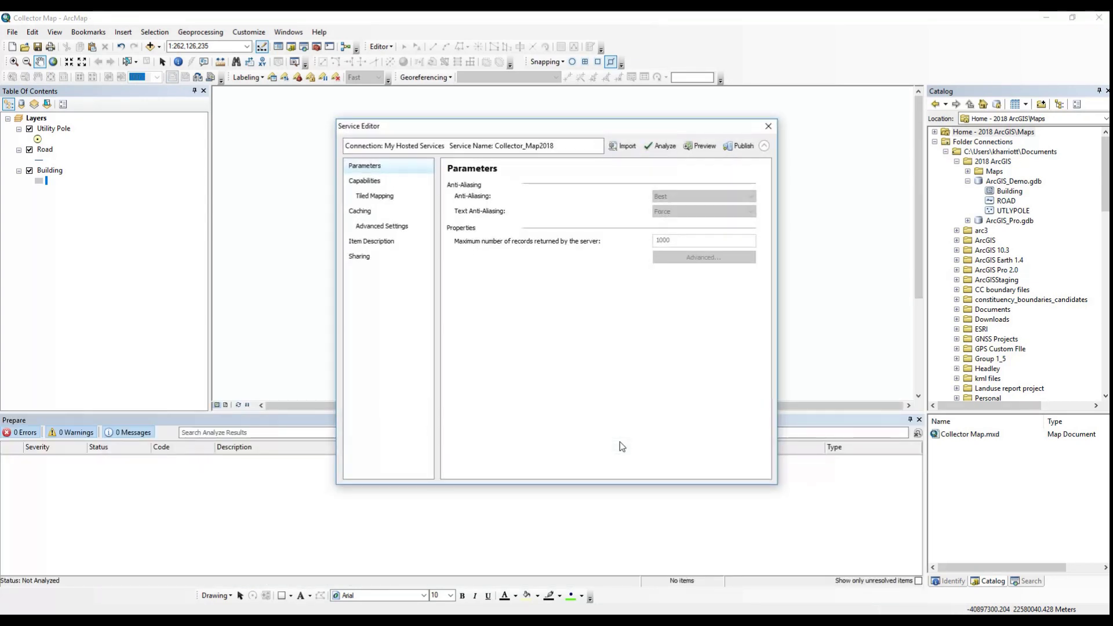
Enable Feature Access and disable Tiled Mapping in the service capabilities
left_click(365, 182)
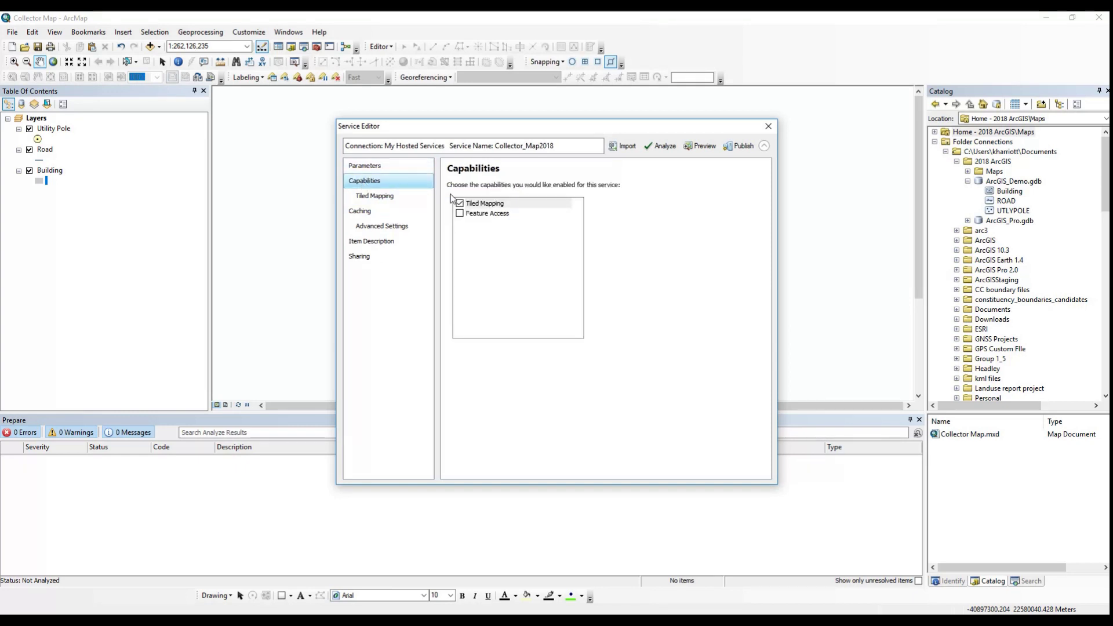
left_click(461, 213)
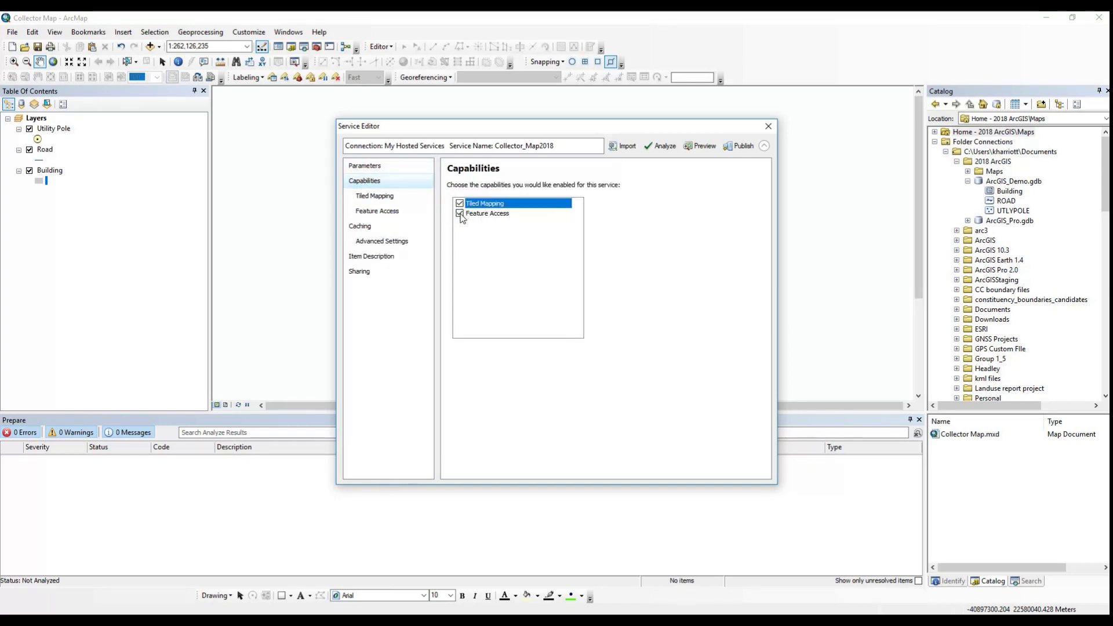
left_click(460, 204)
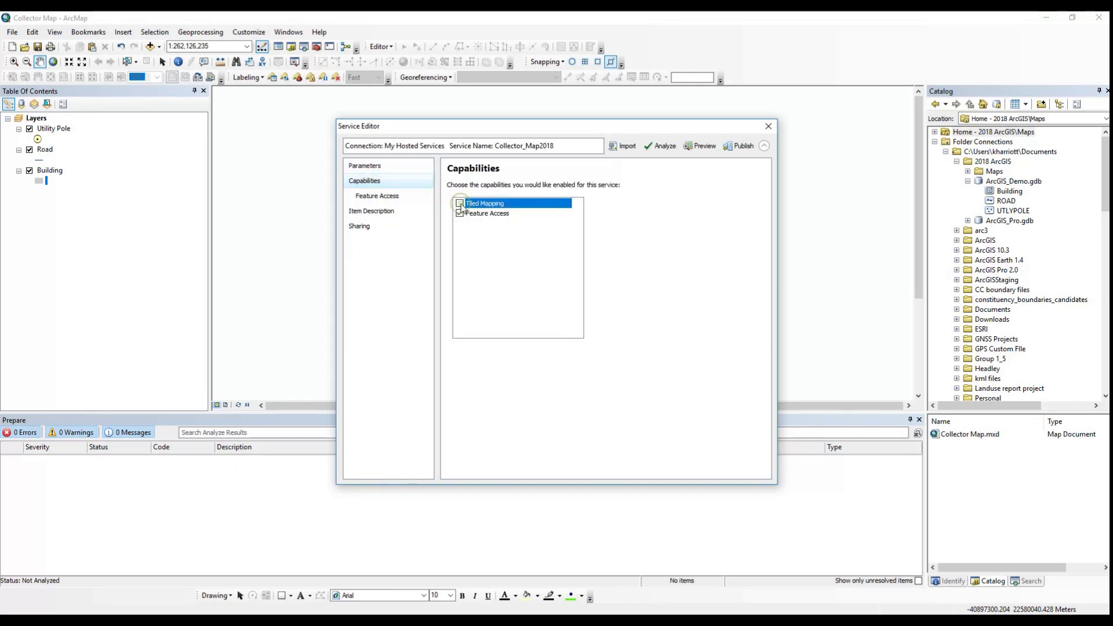
Allow Create, Delete and Update operations for Feature Access, then begin the item description
left_click(407, 198)
left_click(455, 229)
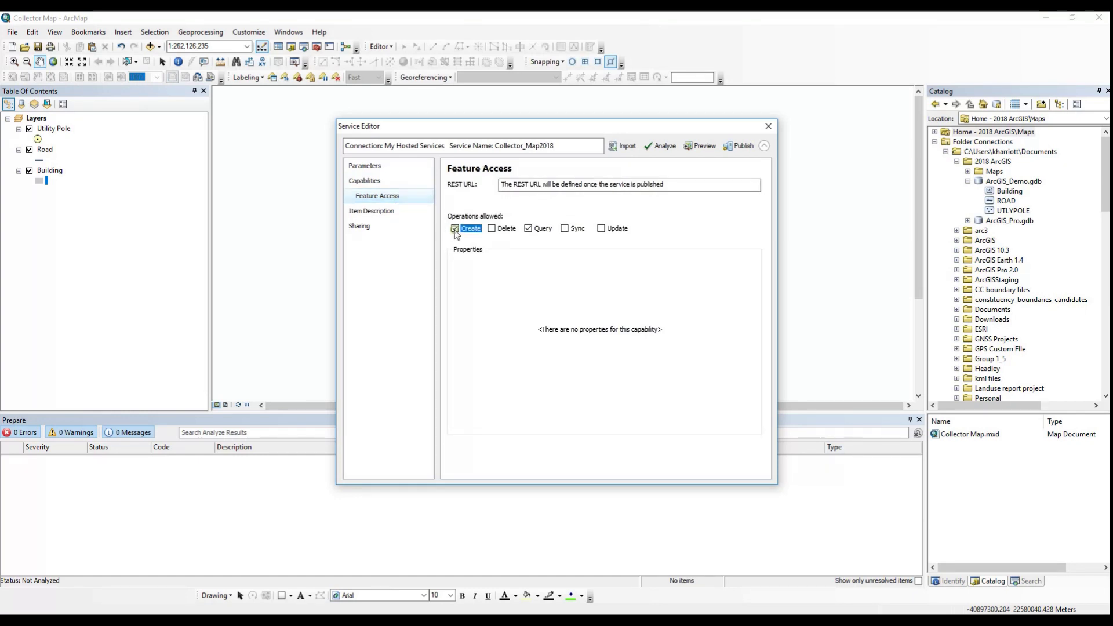
left_click(493, 230)
left_click(601, 229)
left_click(392, 214)
left_click(462, 205)
Enter the summary 'Arcgis Collector Map 2018' and the tags 'Collector, Arcgis, ESRI'
type("Arc")
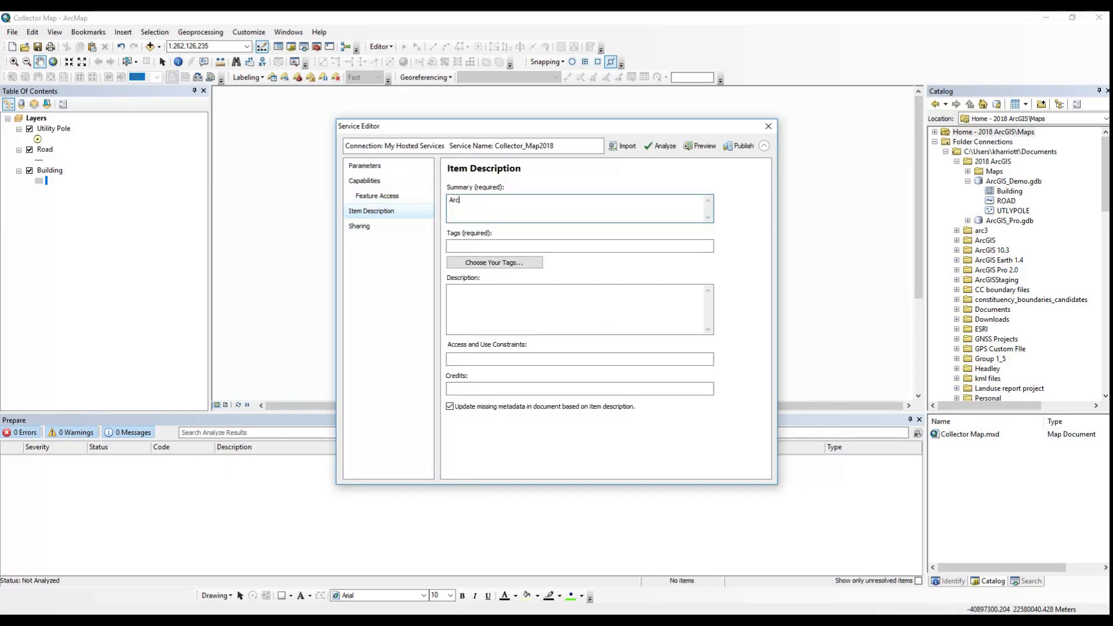
type("gis Collector Map 2018")
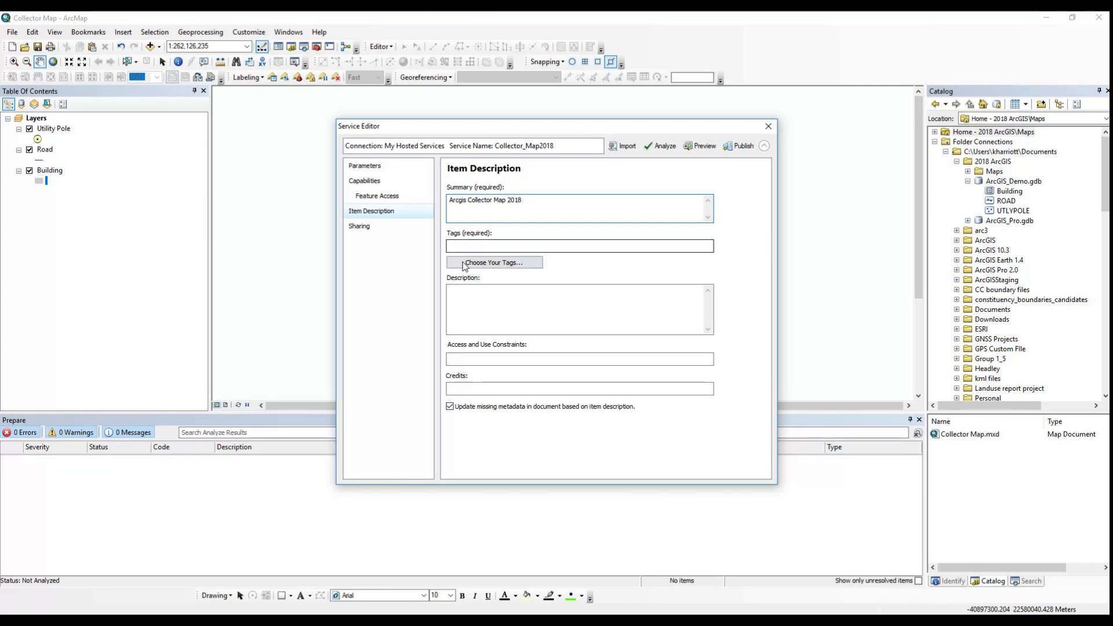
left_click(465, 244)
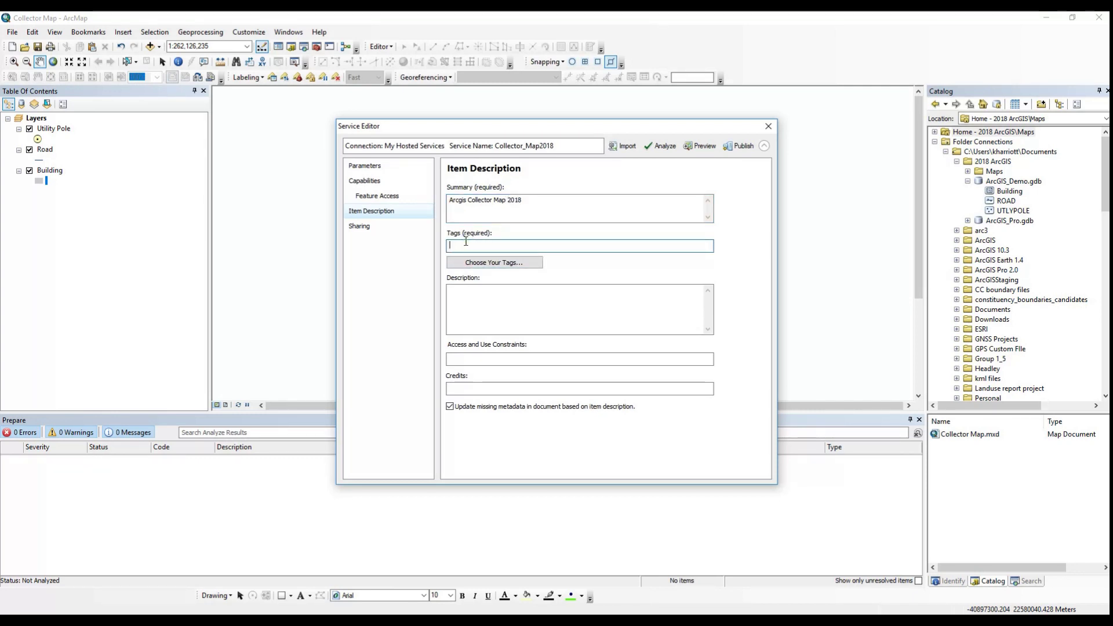
type("Collector, Arcgi")
type("s, ESRI")
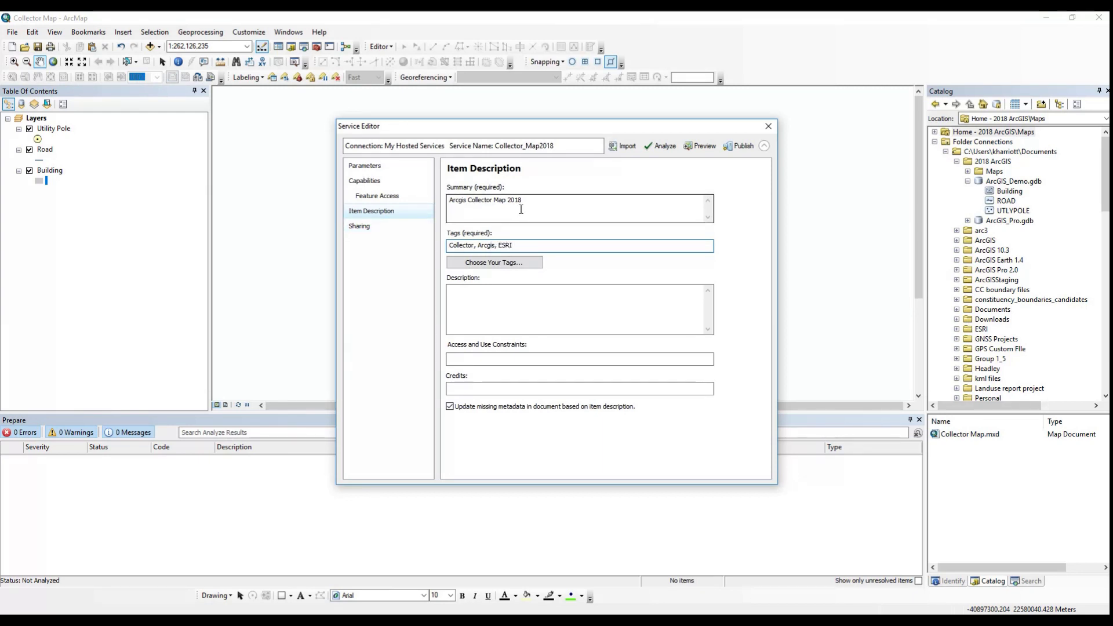
Copy the summary text into the Description field
key("shift+Tab")
key("ctrl+c")
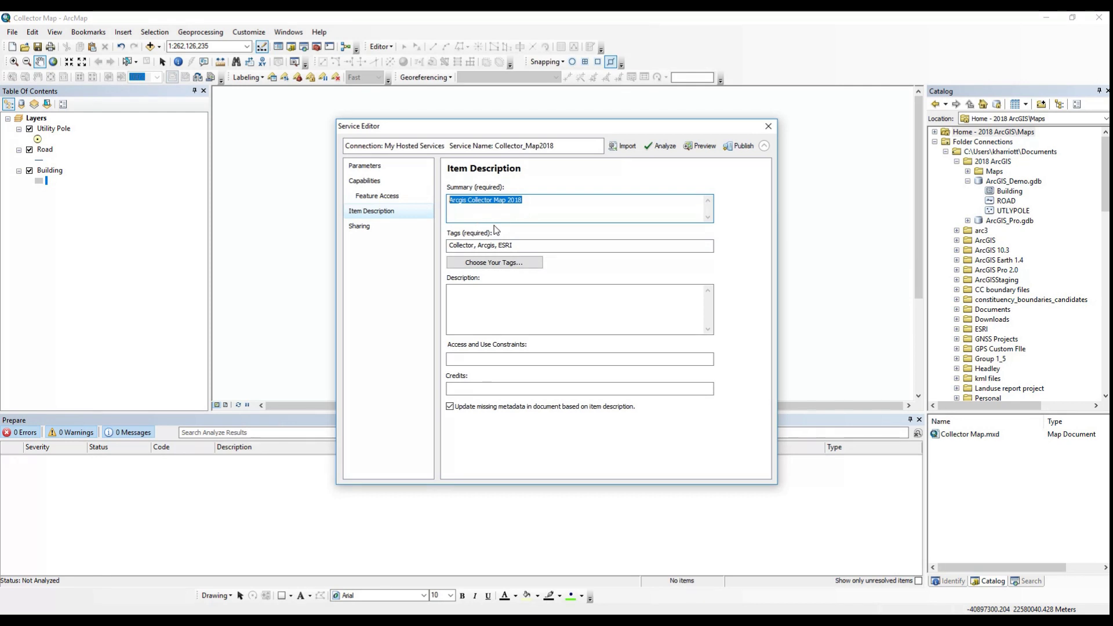
left_click(484, 295)
key("ctrl+v")
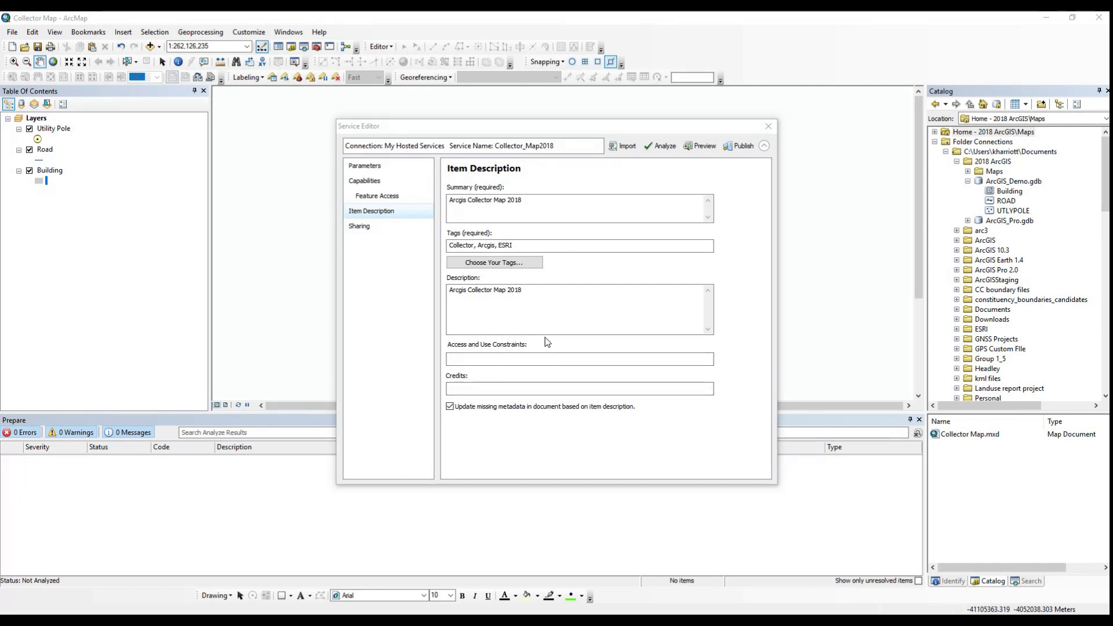
Analyze Collector_Map2018, review the Prepare results, and publish it to ArcGIS Online
left_click(668, 145)
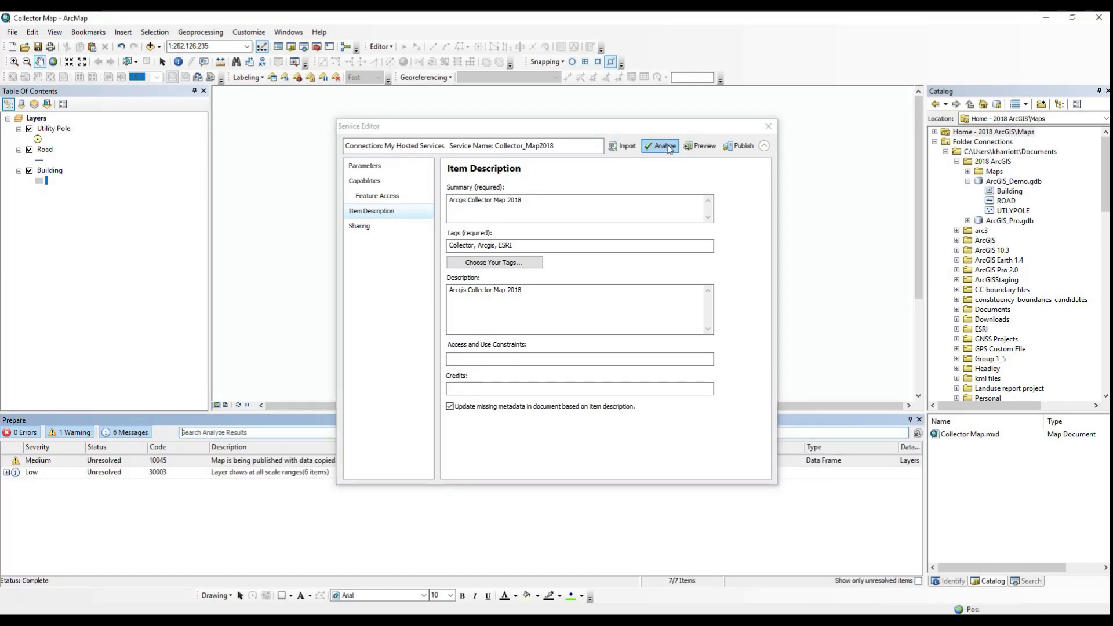
left_click(765, 146)
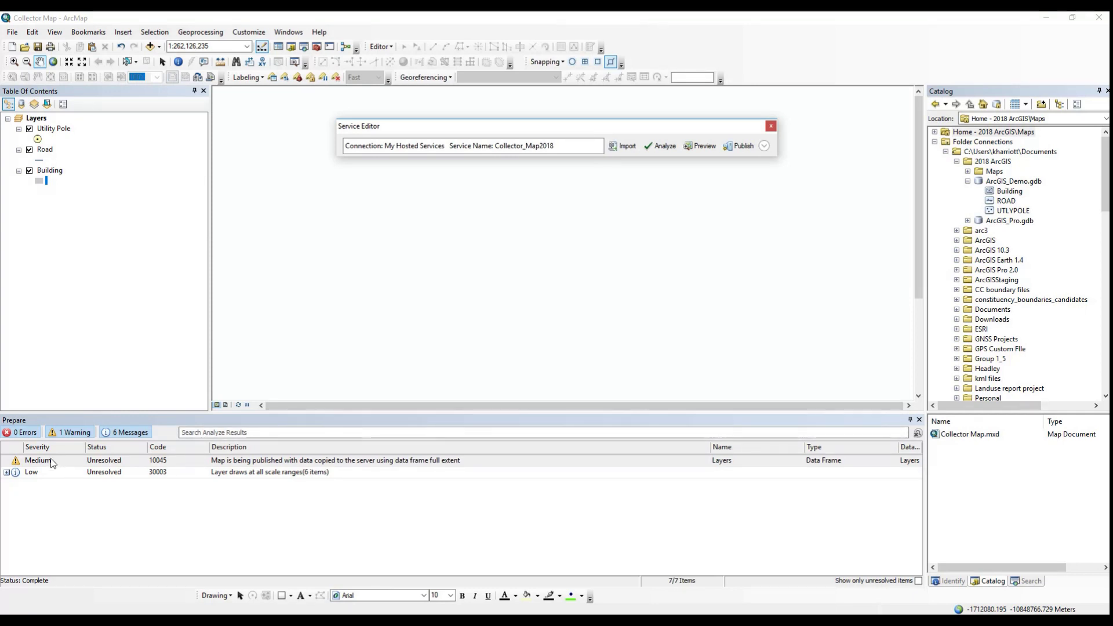
left_click(738, 147)
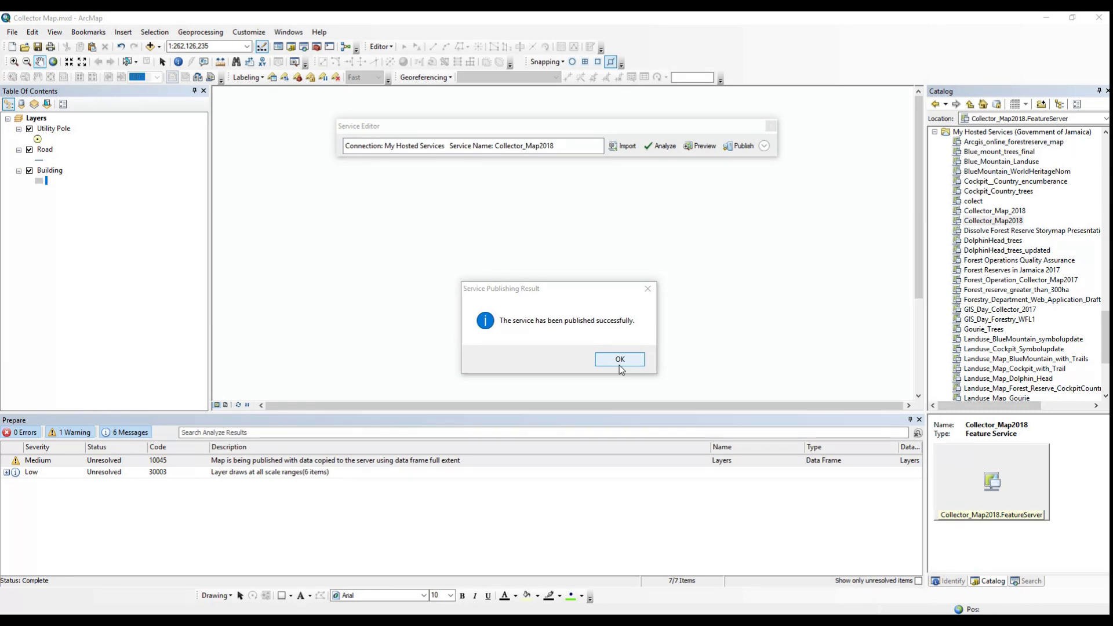
Acknowledge the successful publishing result and bring up the File menu to exit ArcMap
left_click(620, 360)
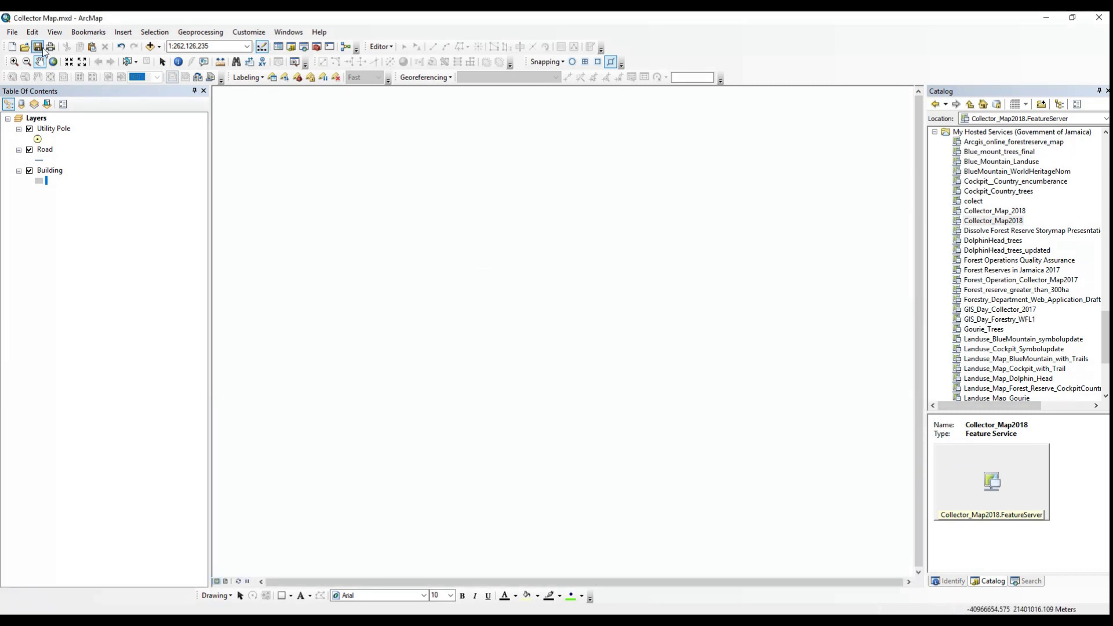
left_click(13, 34)
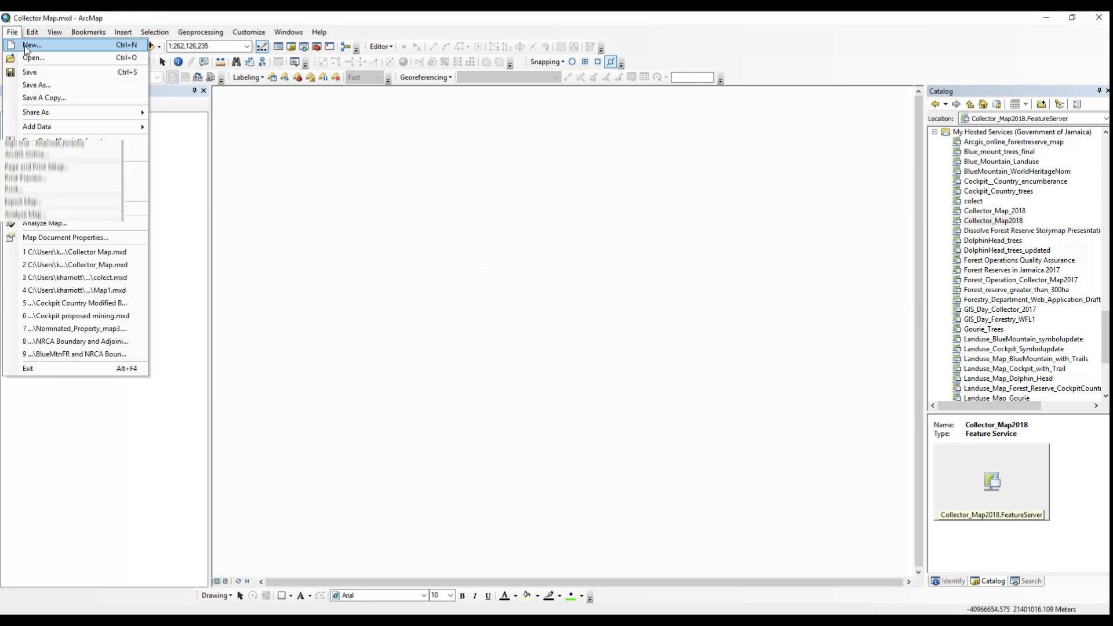